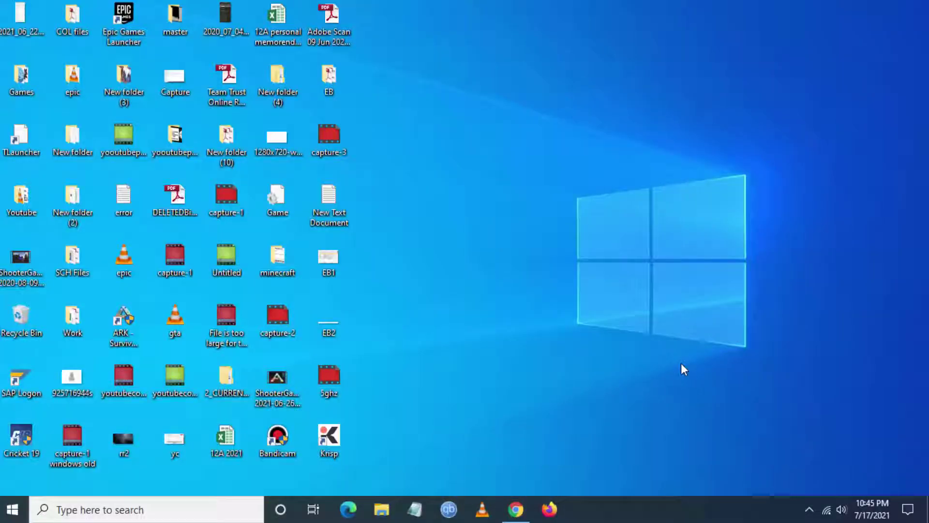
# Launch GeForce Experience from the NVIDIA icon in the notification area
pyautogui.click(808, 508)
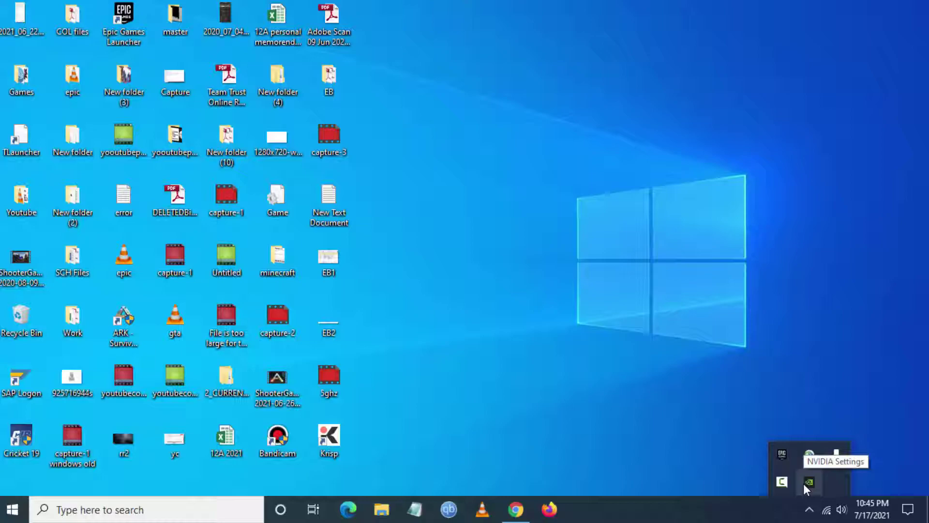
pyautogui.rightClick(804, 484)
pyautogui.click(823, 454)
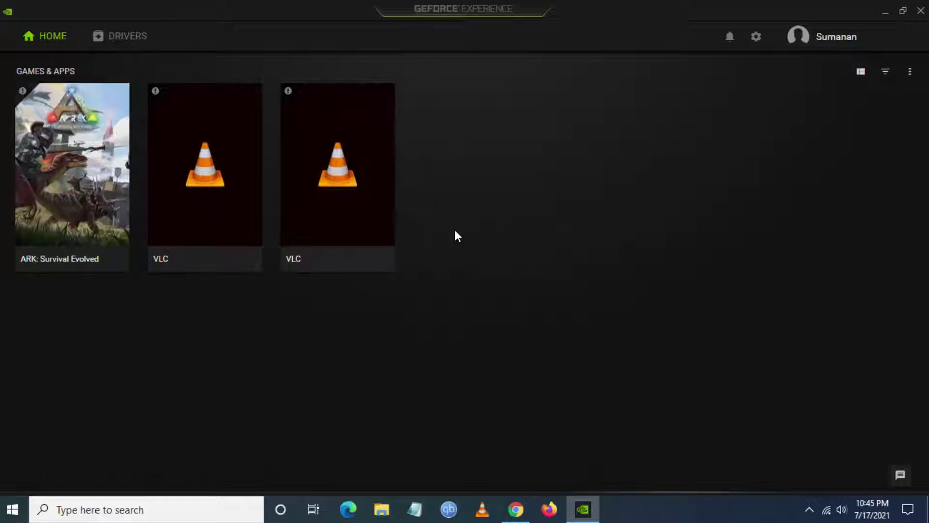
# Check for driver updates, confirm Game Ready Driver 471.11 is latest, then show the desktop
pyautogui.click(121, 39)
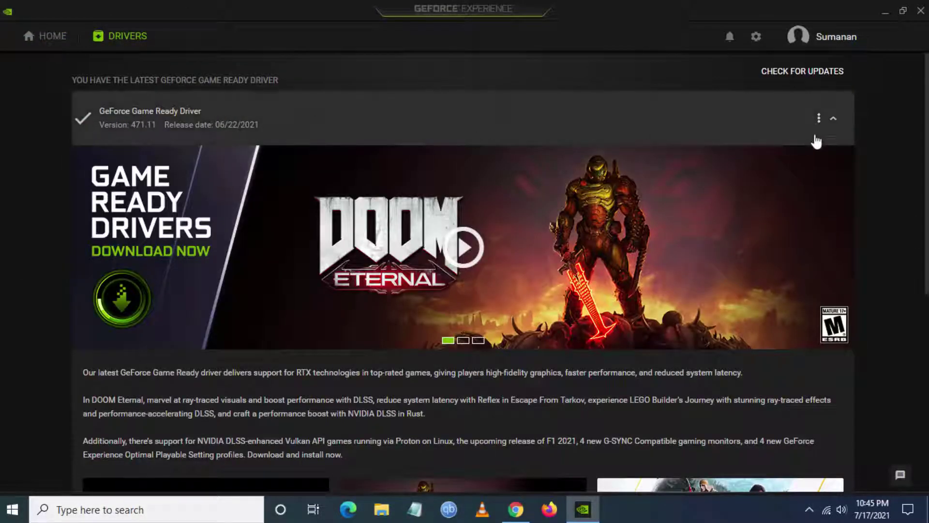
pyautogui.click(795, 77)
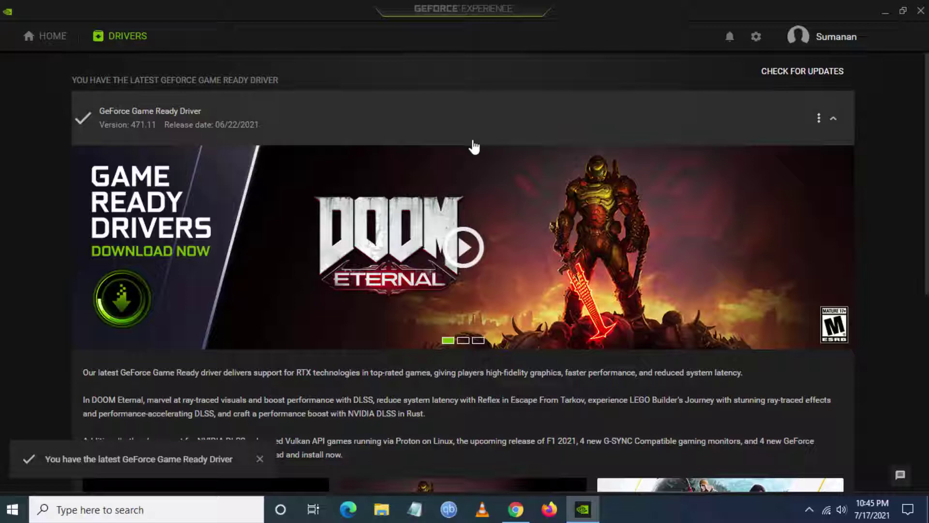
pyautogui.click(260, 458)
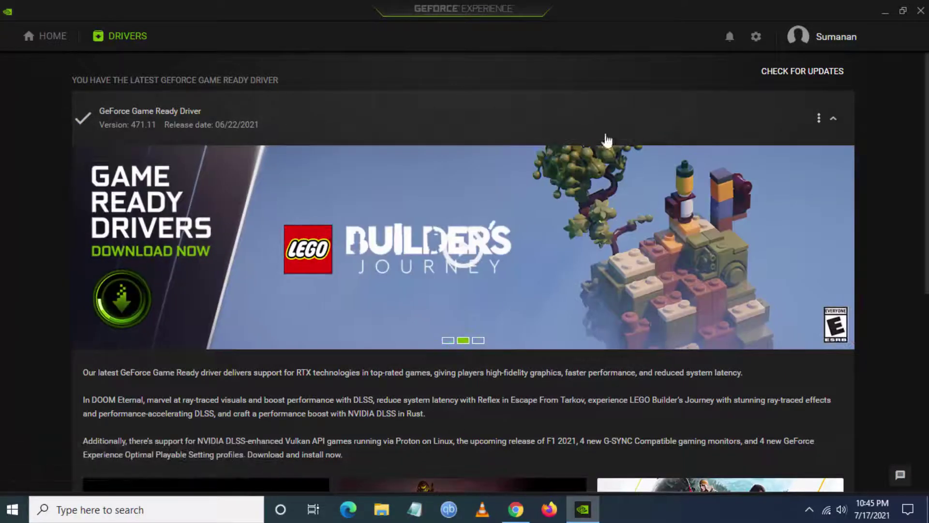
pyautogui.press('super+d')
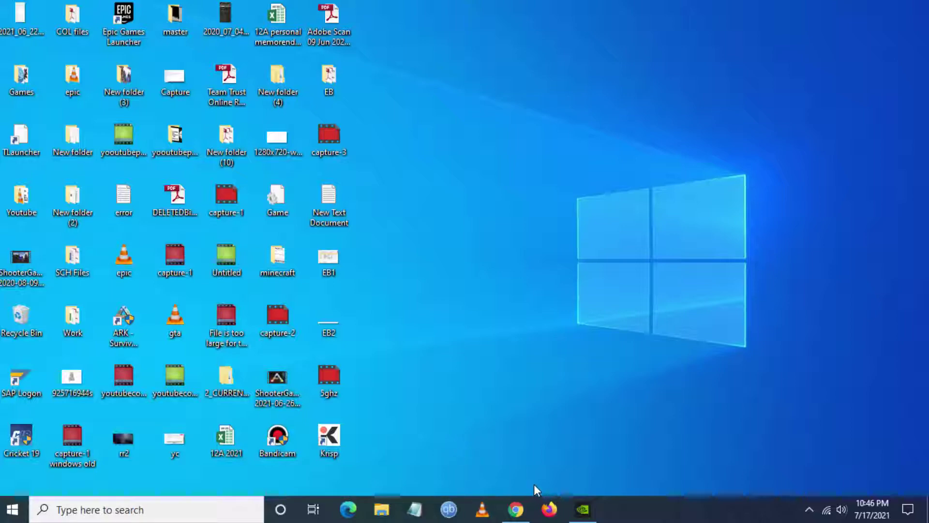
# Open a new maximized Chrome window and Google search for 'opengl.dll download'
pyautogui.rightClick(516, 508)
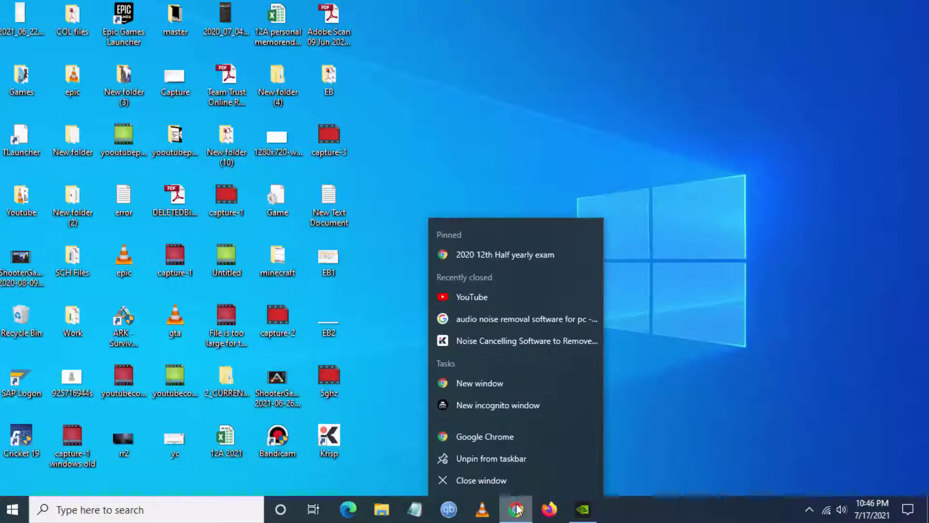
pyautogui.click(504, 440)
pyautogui.click(896, 22)
pyautogui.click(108, 238)
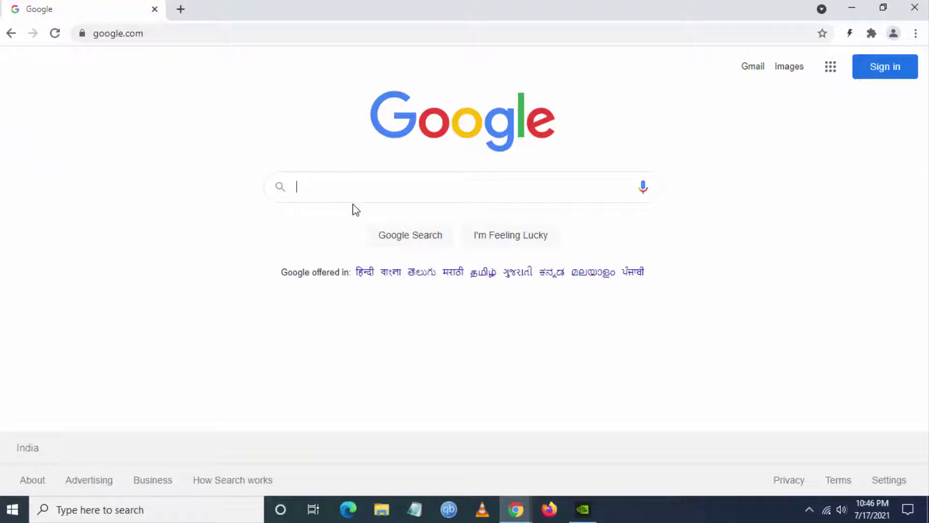
pyautogui.write('open')
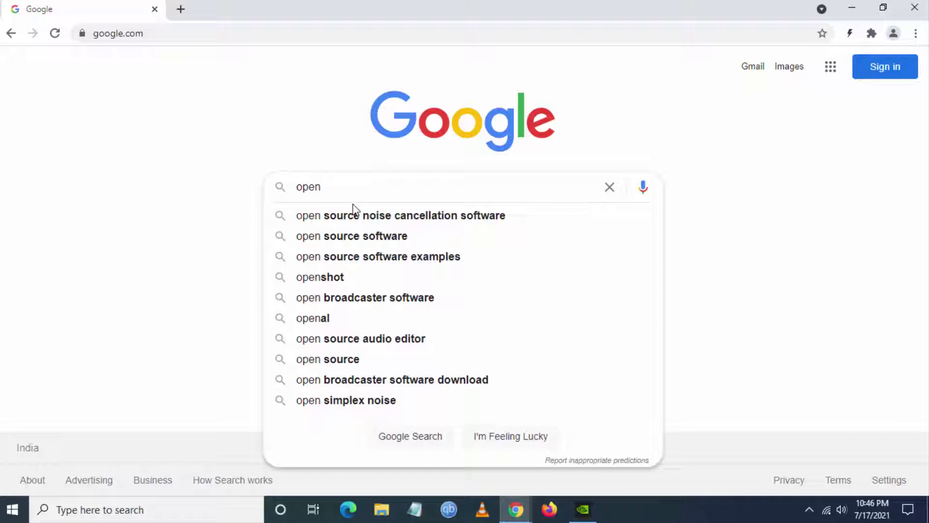
pyautogui.write('gl')
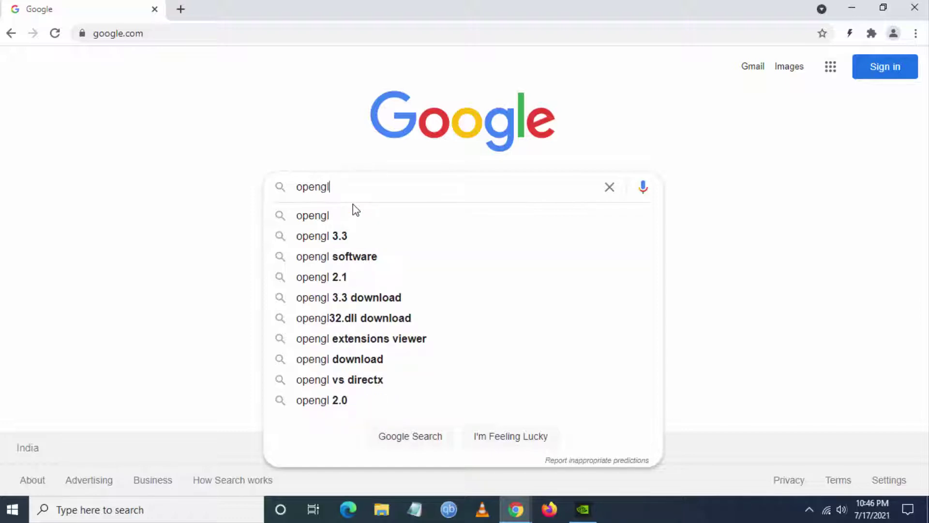
pyautogui.write('.dll download')
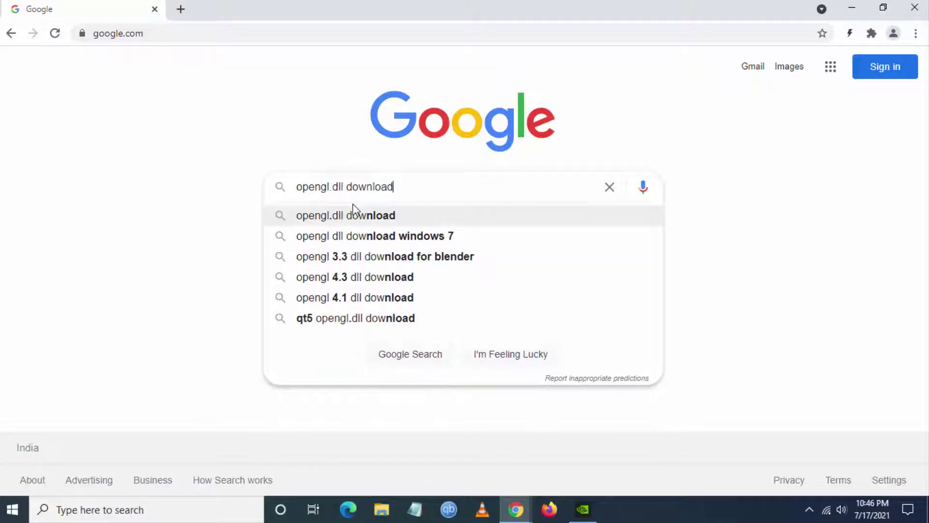
pyautogui.click(354, 210)
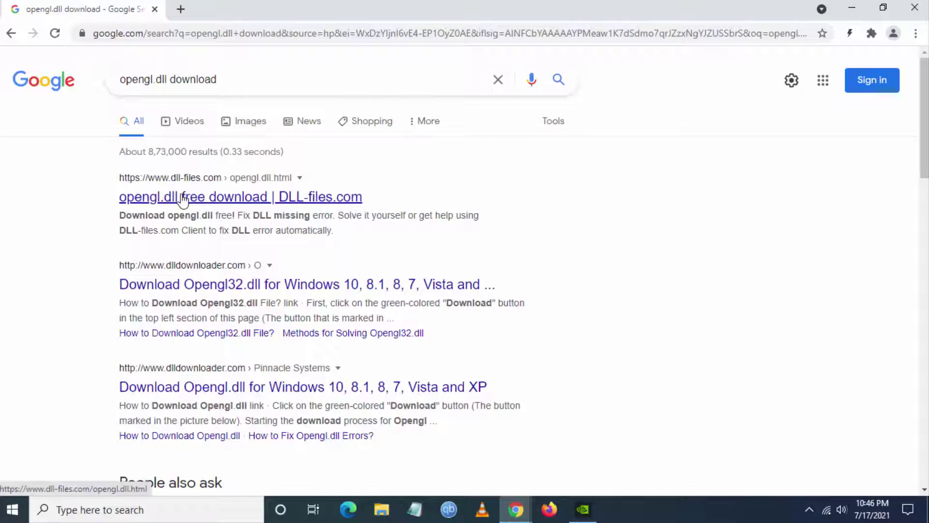
# Open the DLL-files.com opengl.dll page and download the opengl.dll zip
pyautogui.click(183, 199)
pyautogui.scroll(-10, 110, 321)
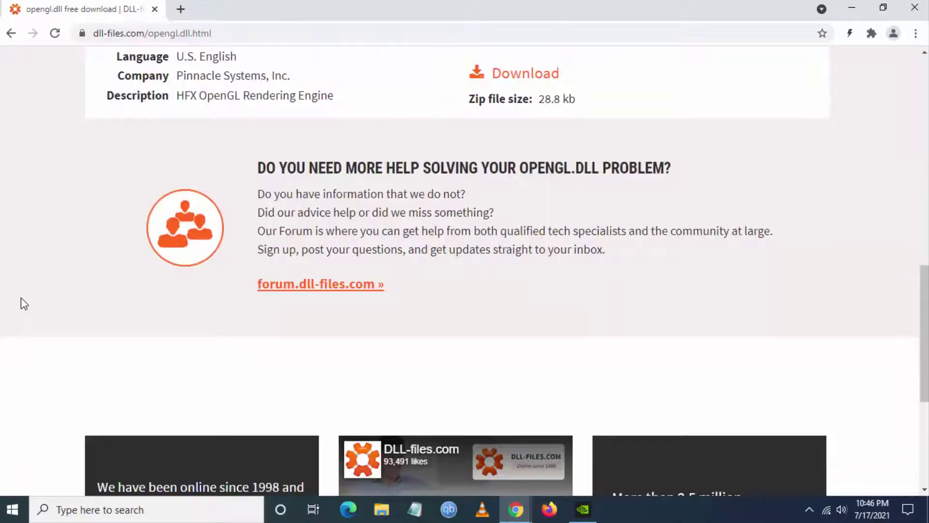
pyautogui.scroll(5, 22, 305)
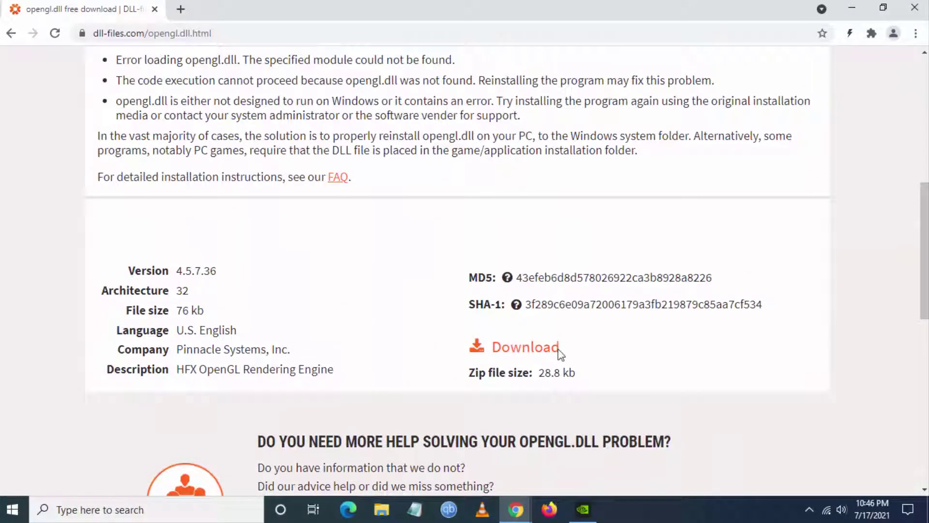
pyautogui.scroll(10, 514, 356)
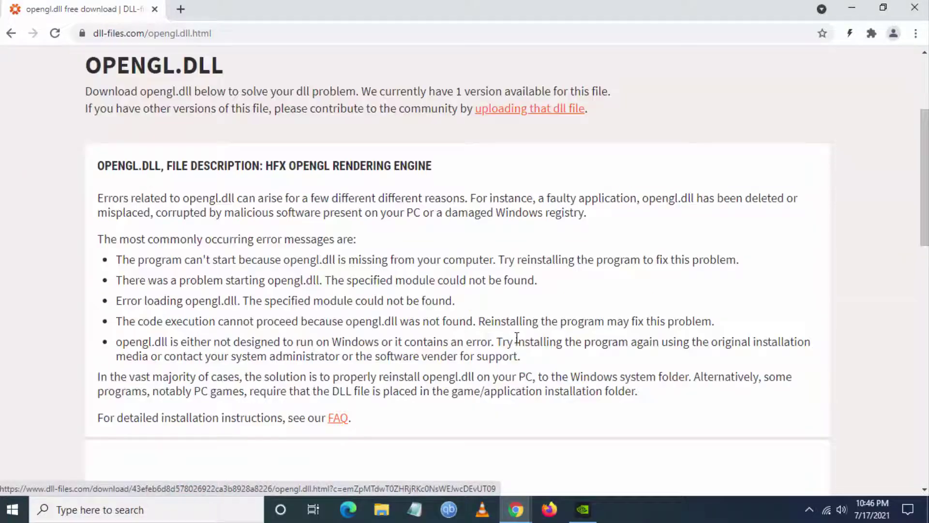
pyautogui.doubleClick(130, 236)
pyautogui.click(256, 249)
pyautogui.scroll(-10, 256, 249)
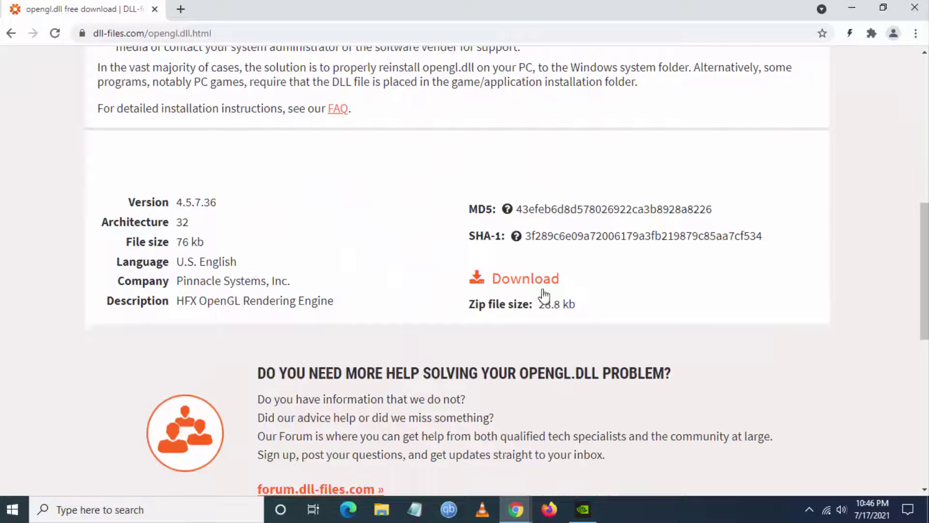
pyautogui.click(542, 281)
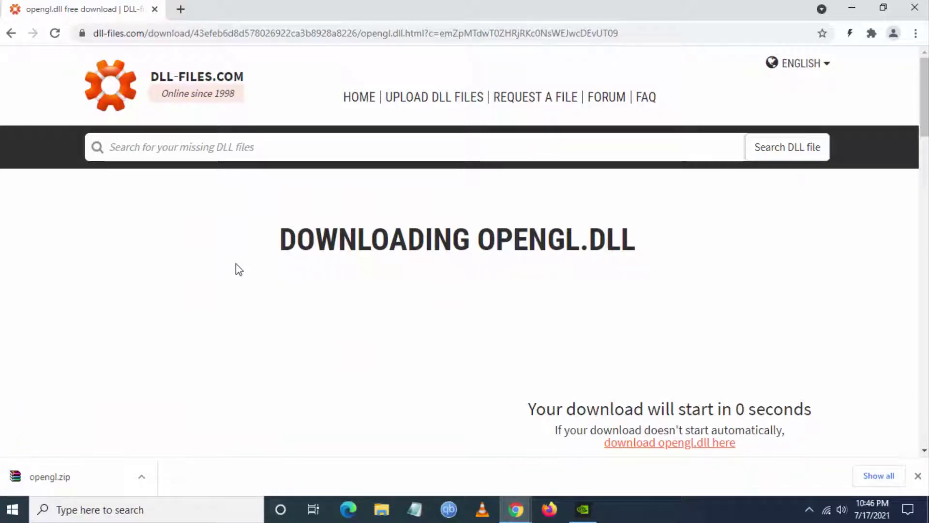
# Show the downloaded opengl zip in its folder and return to the desktop
pyautogui.click(141, 476)
pyautogui.click(164, 442)
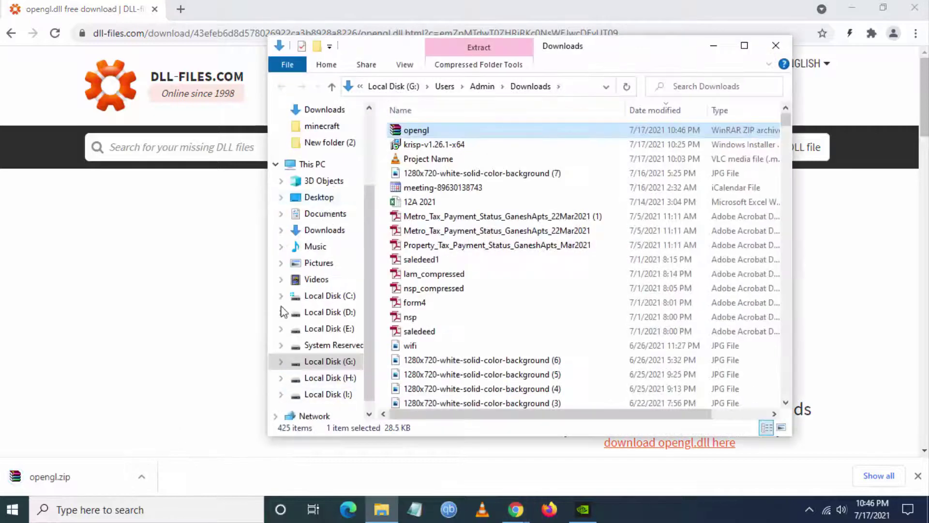
pyautogui.click(927, 515)
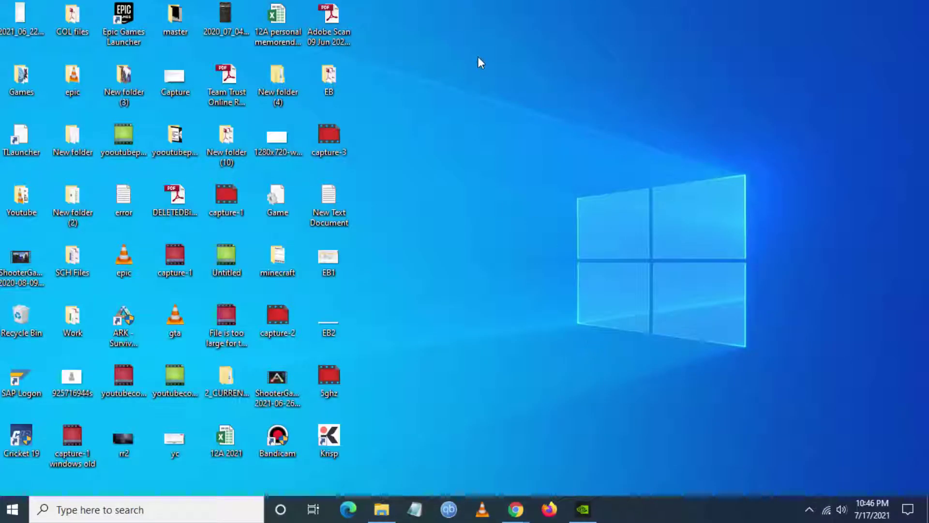
pyautogui.click(15, 516)
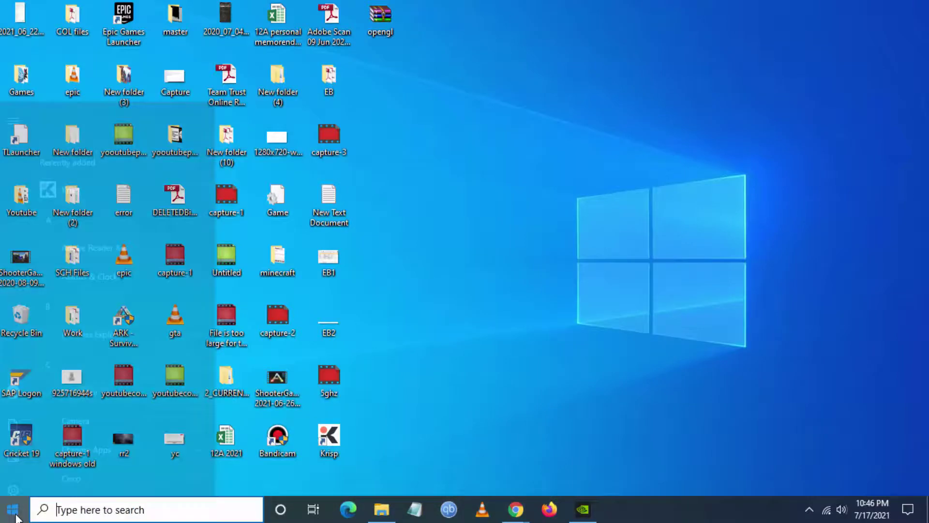
pyautogui.click(15, 516)
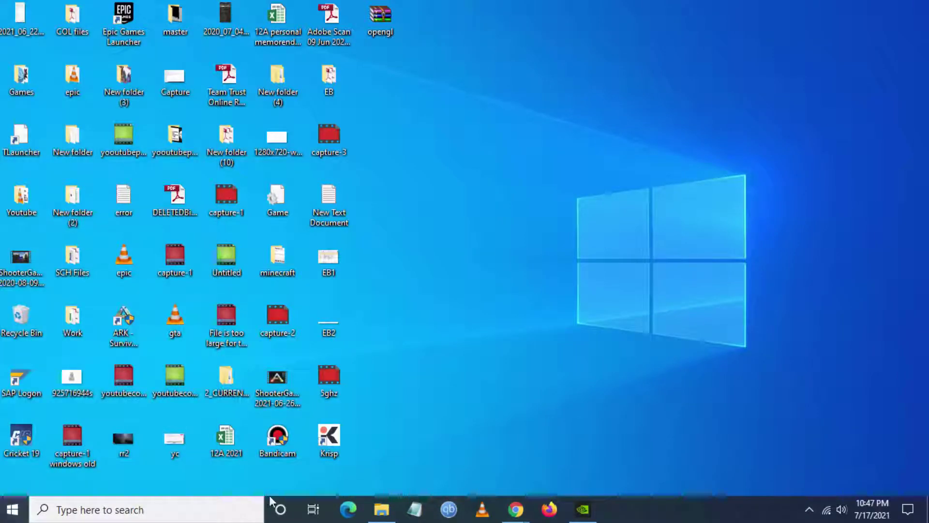
# Open a new maximized File Explorer window on Local Disk (C:)
pyautogui.rightClick(381, 509)
pyautogui.click(359, 435)
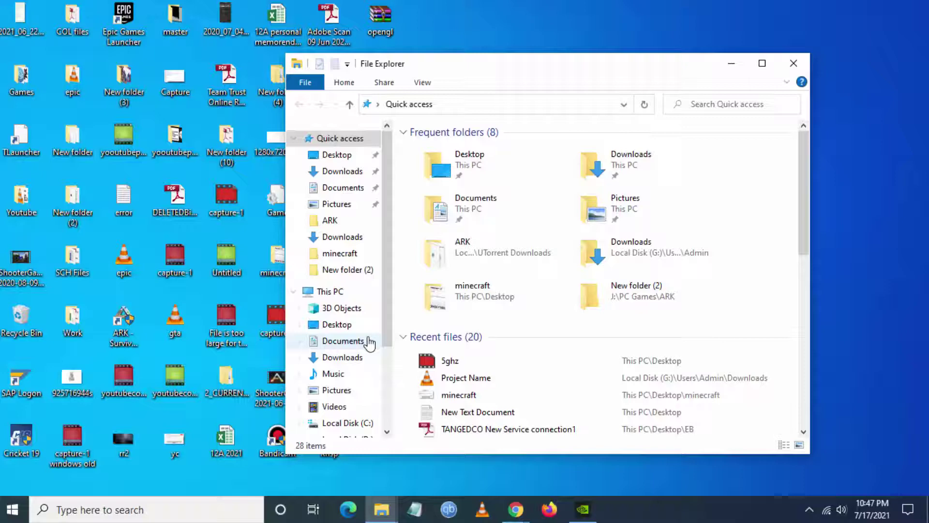
pyautogui.click(334, 291)
pyautogui.doubleClick(501, 325)
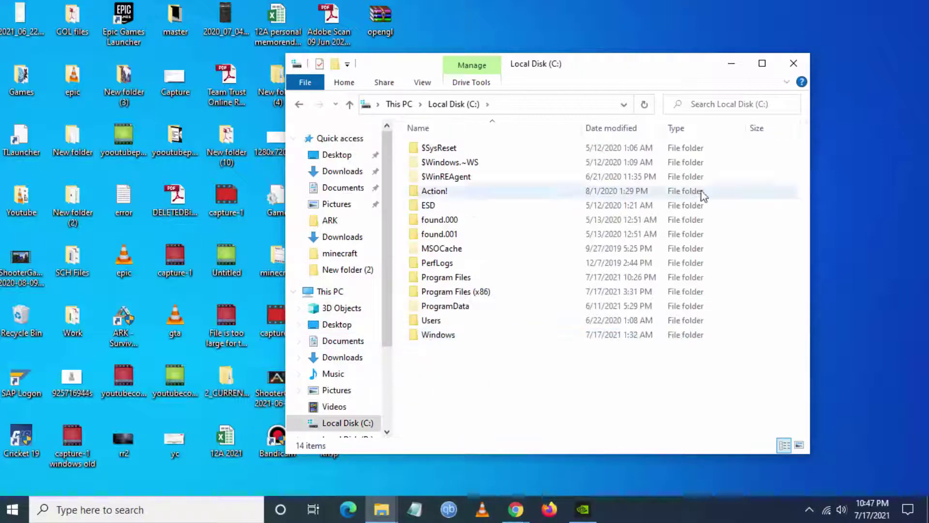
pyautogui.click(758, 62)
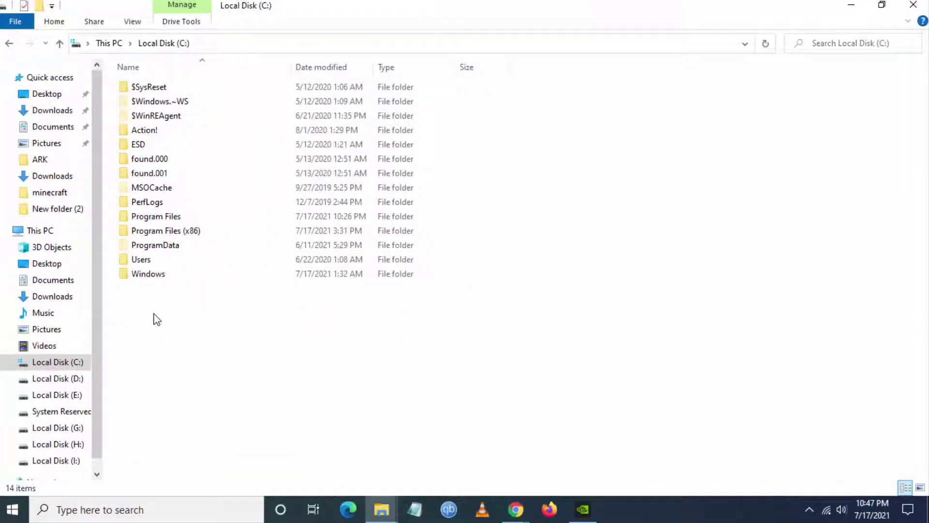
# Navigate into Program Files\Java\jre1.8.0_291\bin
pyautogui.doubleClick(167, 220)
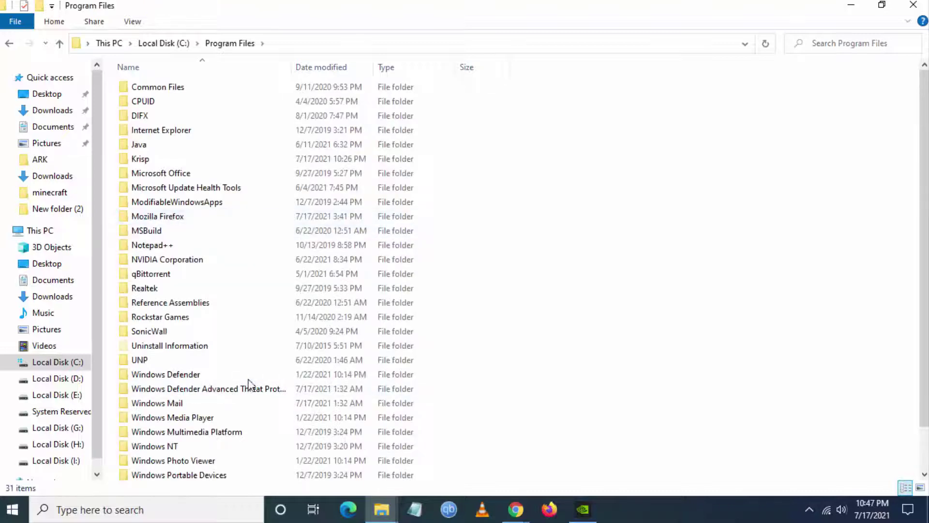
pyautogui.doubleClick(154, 147)
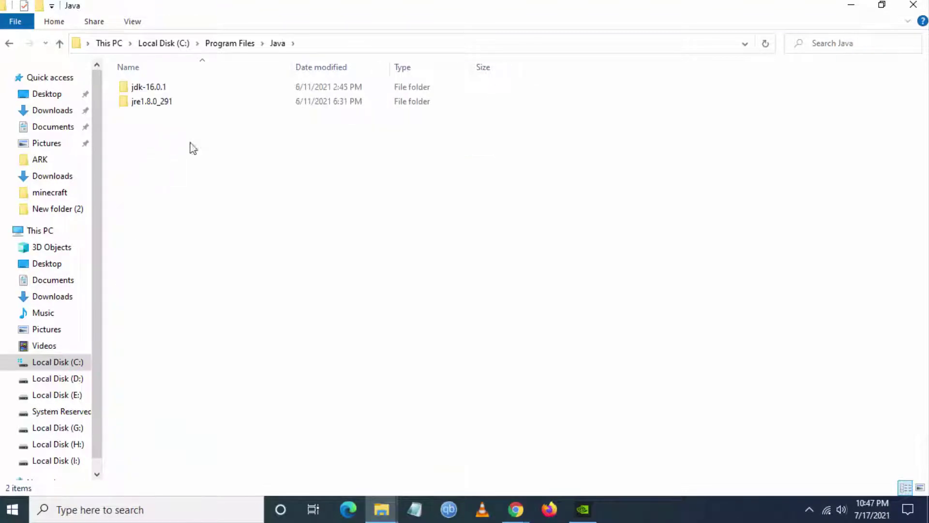
pyautogui.doubleClick(165, 104)
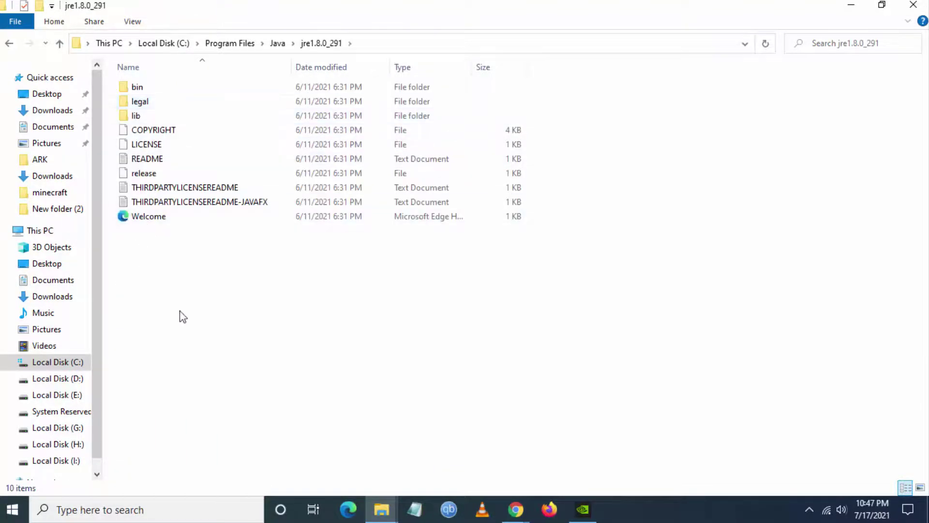
pyautogui.doubleClick(140, 87)
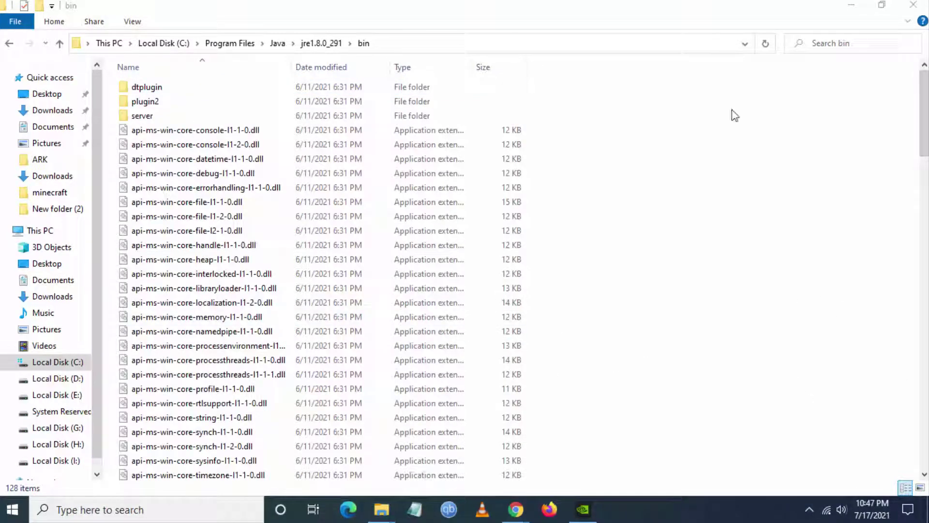
# Extract the opengl archive onto the desktop
pyautogui.click(852, 5)
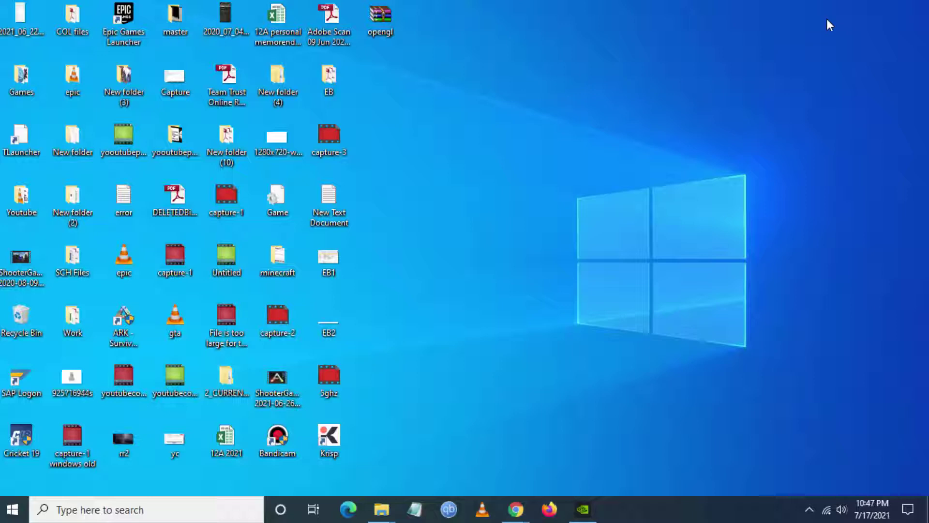
pyautogui.rightClick(381, 21)
pyautogui.click(424, 63)
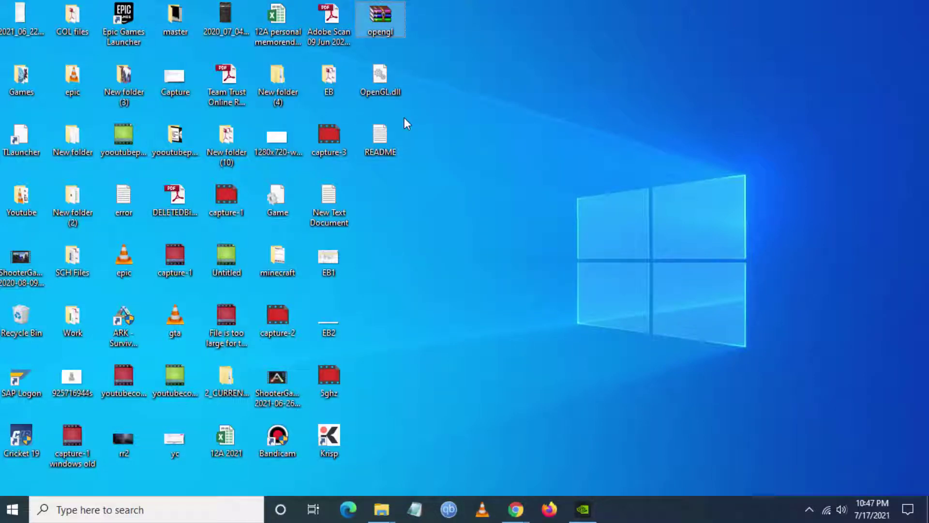
# Copy OpenGL.dll into the jre1.8.0_291 bin folder, granting administrator permission
pyautogui.click(379, 81)
pyautogui.rightClick(379, 80)
pyautogui.click(415, 285)
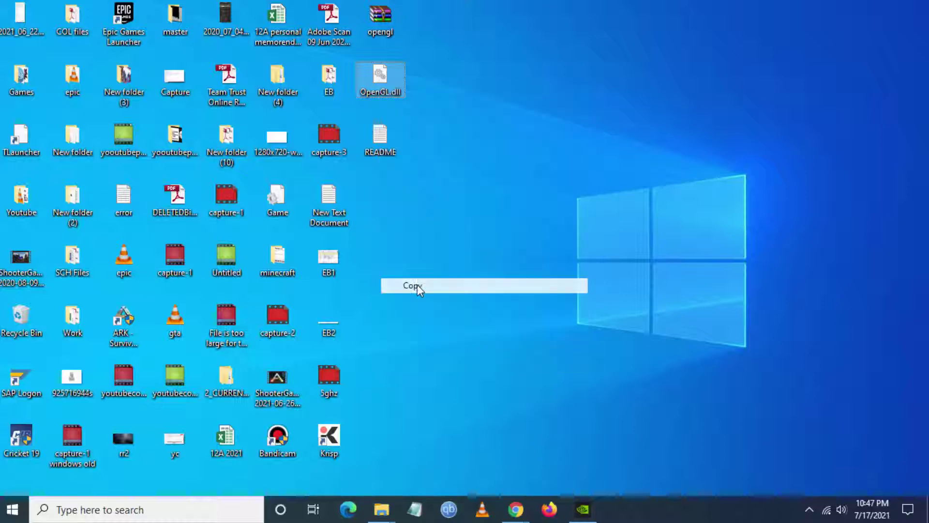
pyautogui.moveTo(385, 514)
pyautogui.click(436, 457)
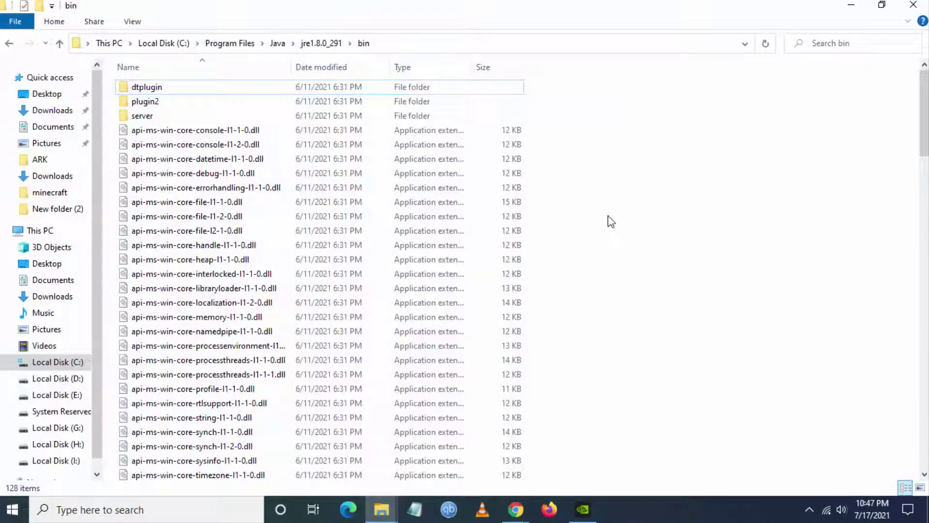
pyautogui.rightClick(609, 219)
pyautogui.click(624, 313)
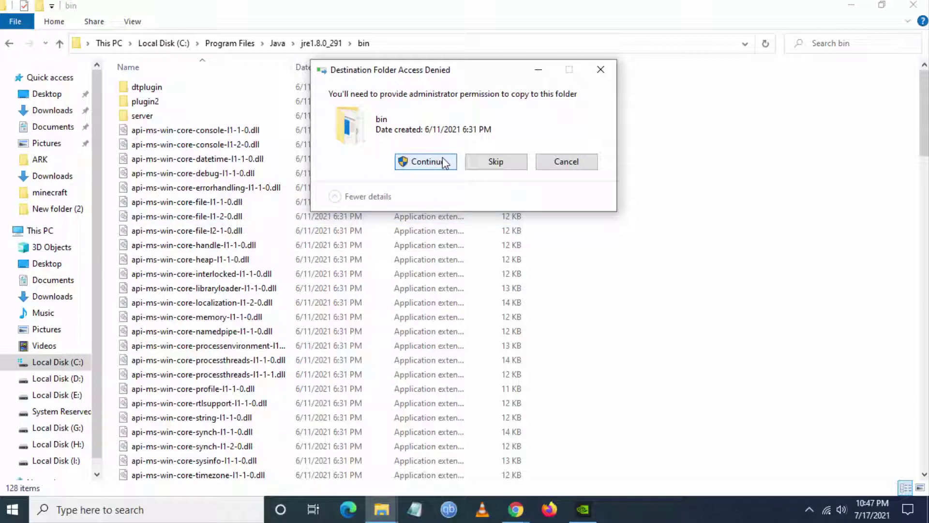
pyautogui.click(426, 162)
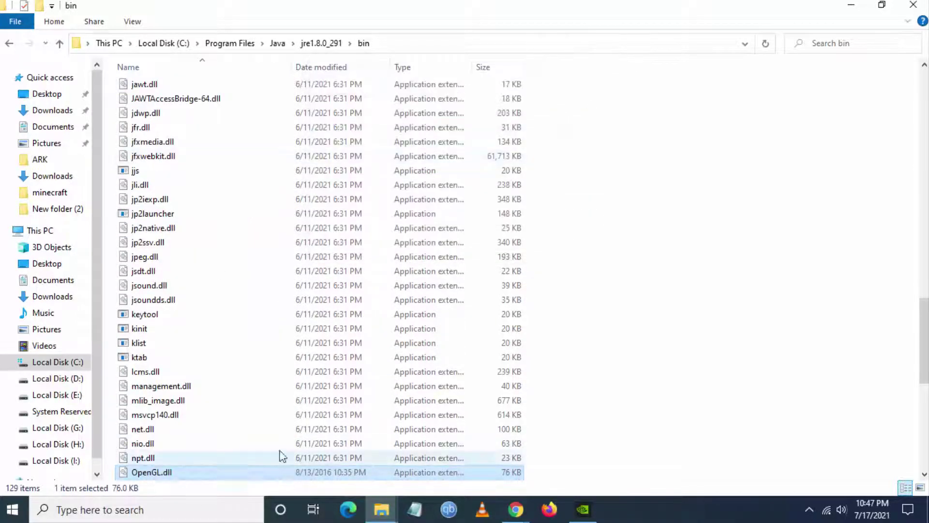
pyautogui.scroll(-1, 194, 458)
pyautogui.click(707, 380)
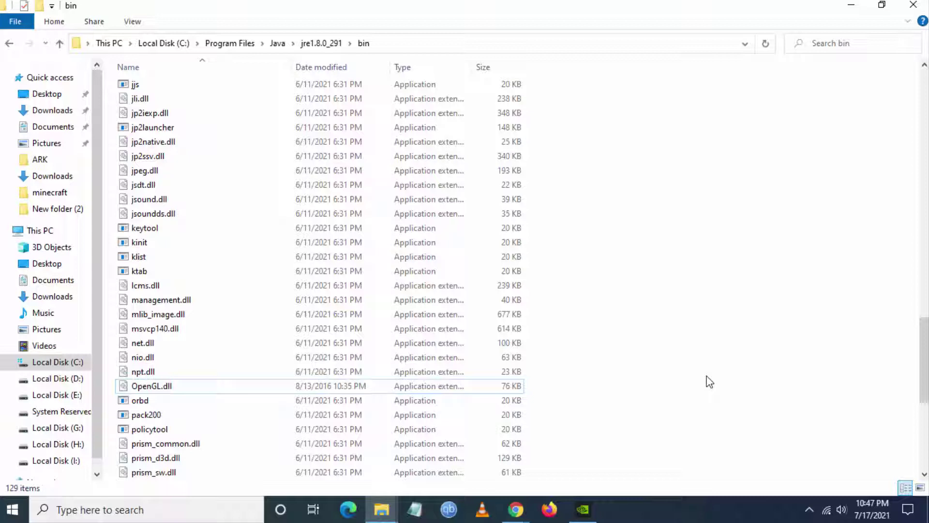
# Close the bin folder and open Programs and Features with appwiz.cpl in Run
pyautogui.click(917, 4)
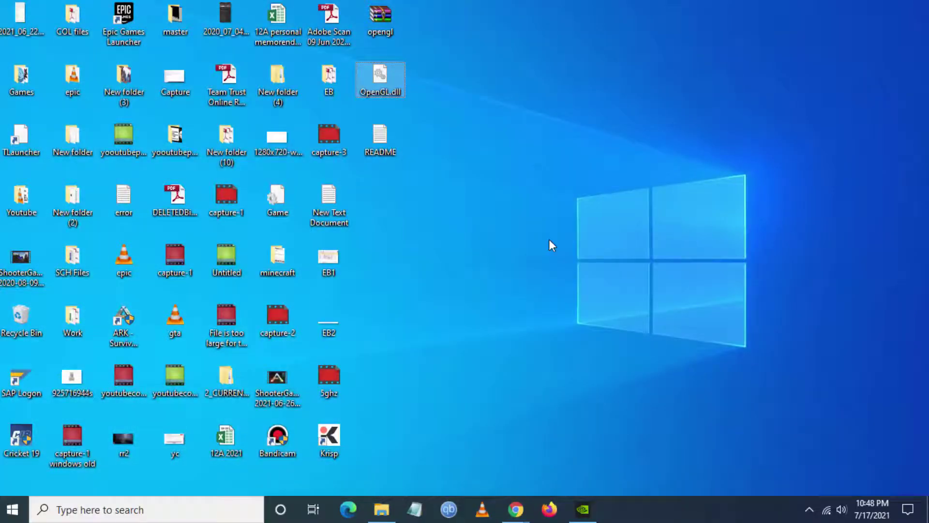
pyautogui.click(80, 518)
pyautogui.write('run')
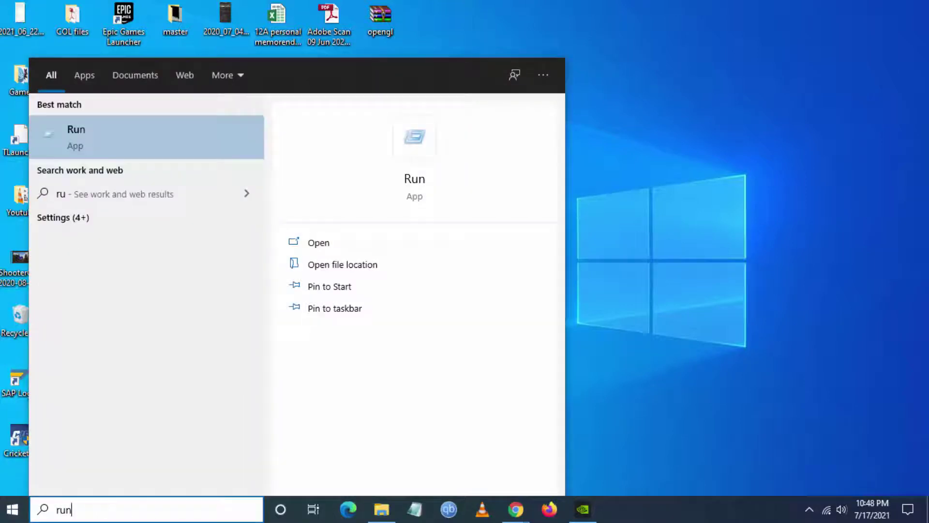
pyautogui.press('Return')
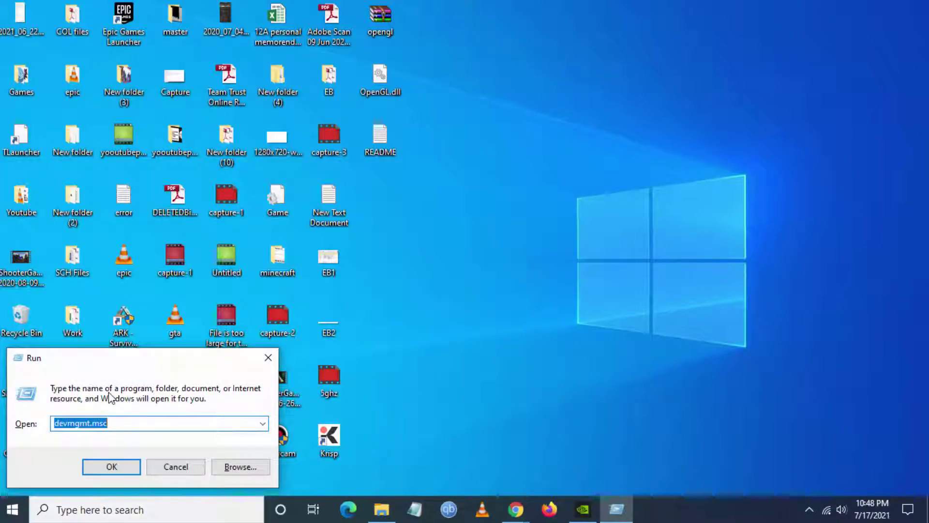
pyautogui.press('BackSpace')
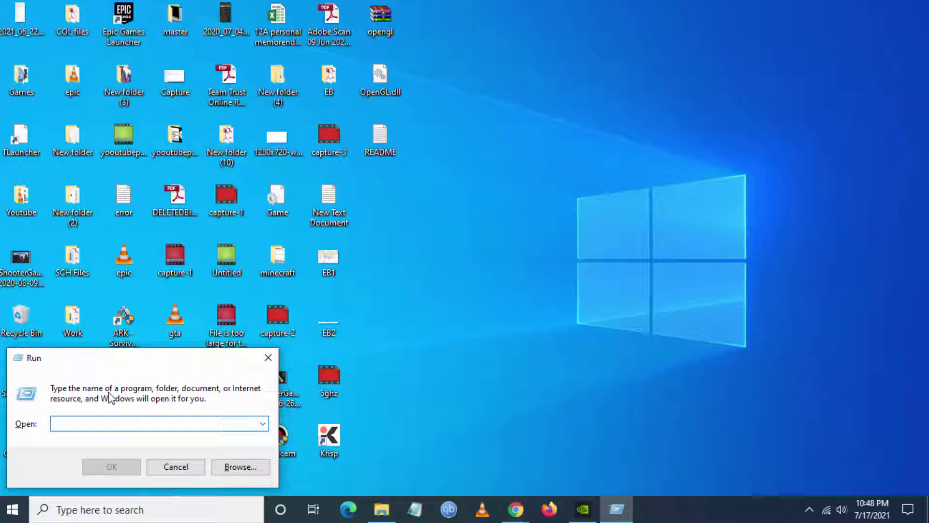
pyautogui.write('appwiz')
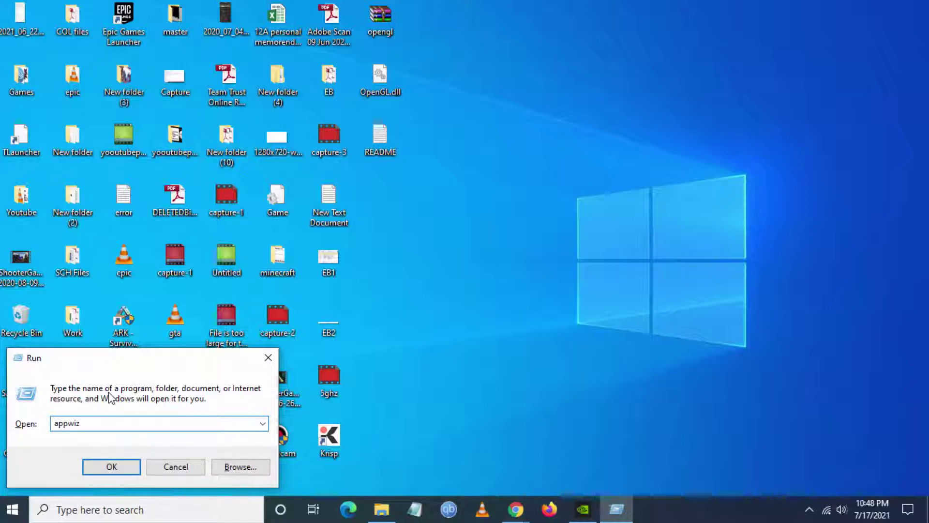
pyautogui.write('.cpl')
pyautogui.press('Return')
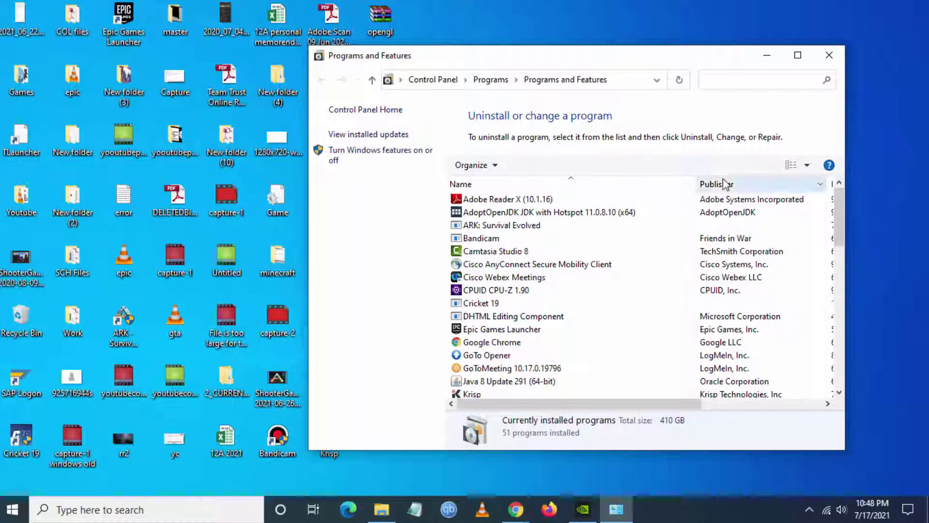
# Browse the installed programs list, including Java 8 Update 291, then close it
pyautogui.press('c')
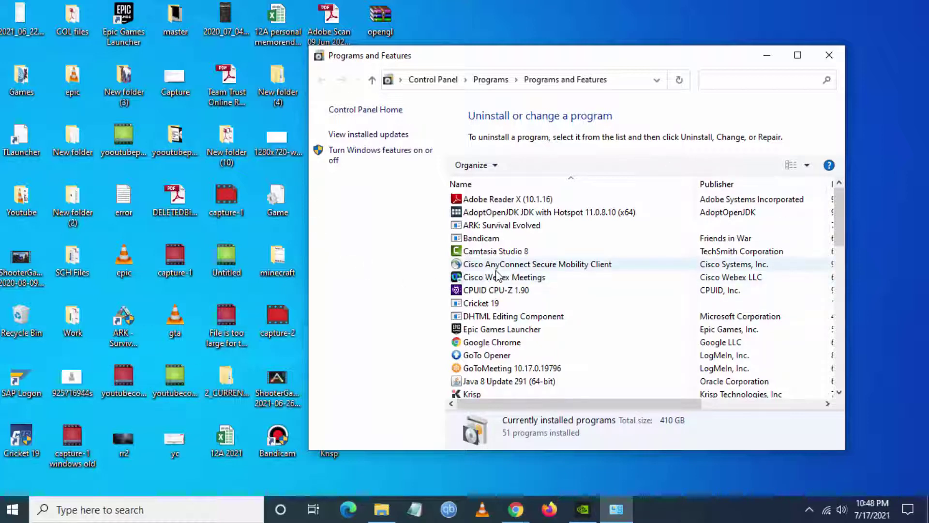
pyautogui.press('d')
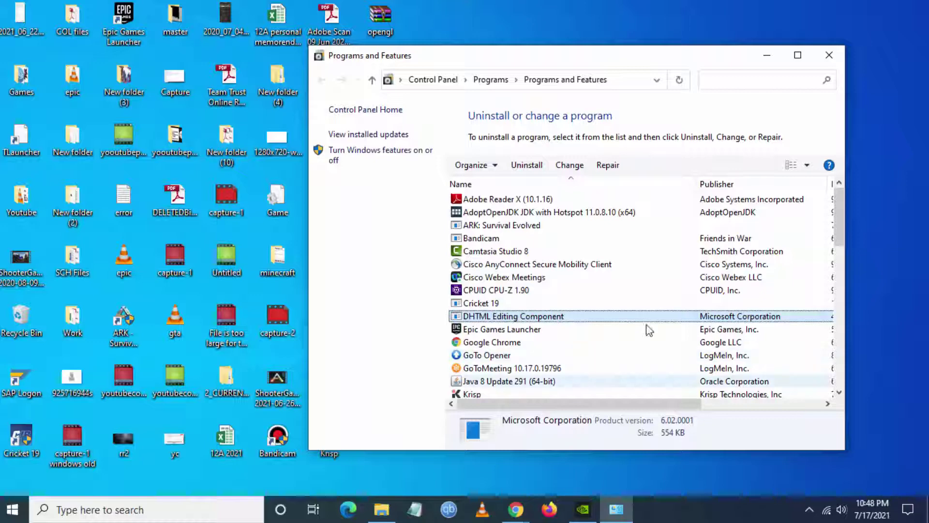
pyautogui.click(830, 58)
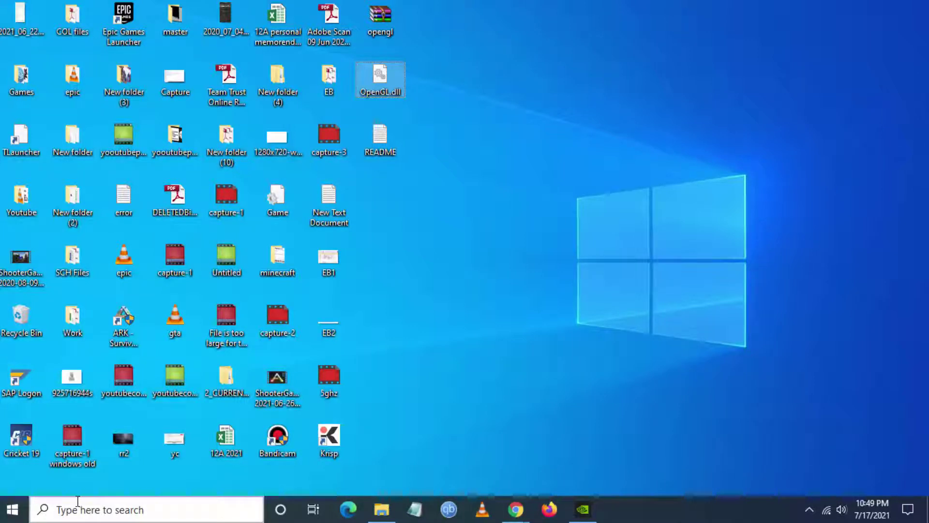
# Open Windows Update settings from the taskbar search and run Check for updates
pyautogui.click(63, 508)
pyautogui.write('win')
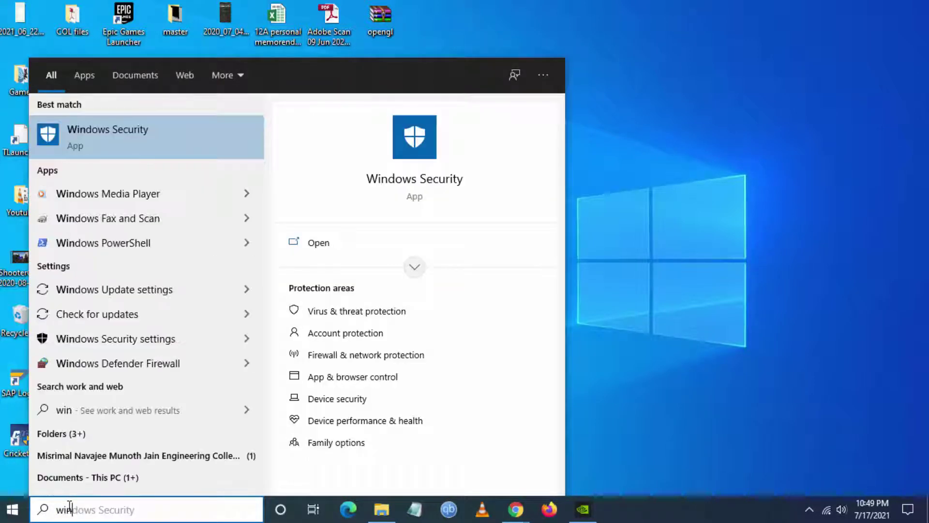
pyautogui.write('dows')
pyautogui.press('Down')
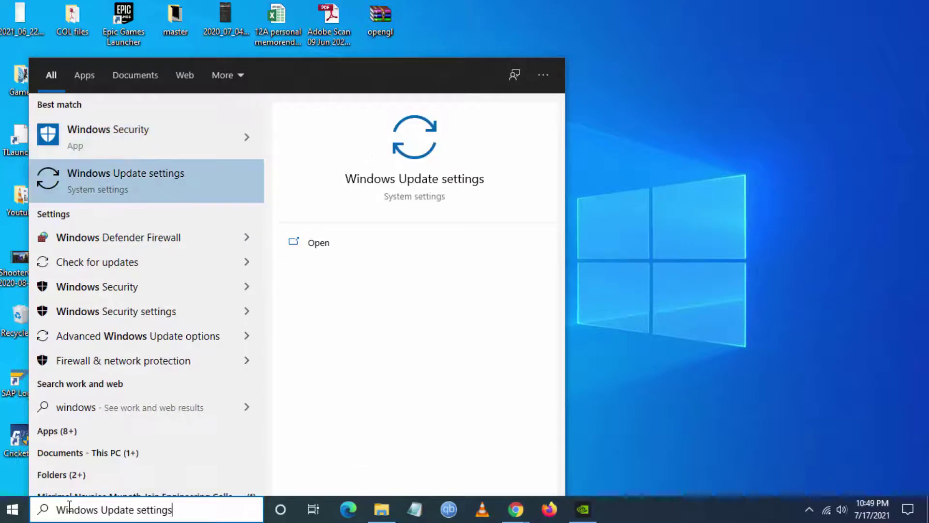
pyautogui.press('Return')
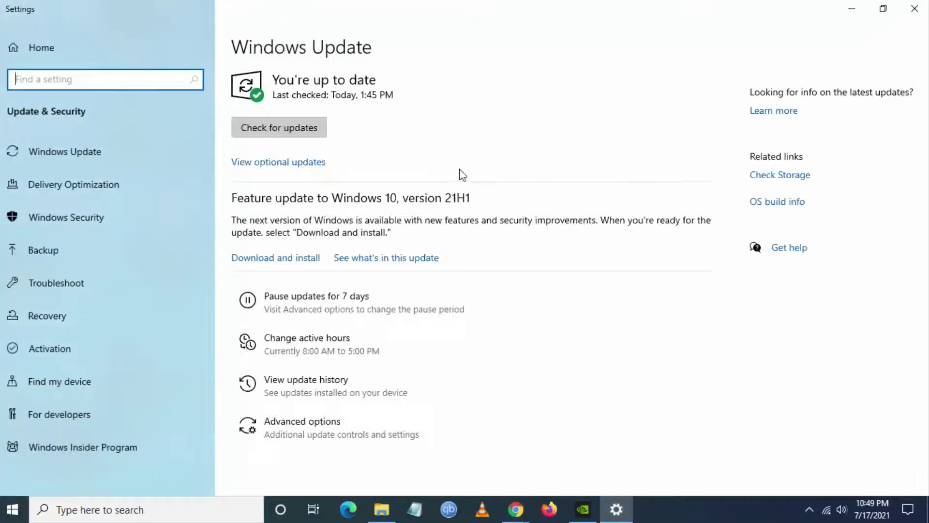
pyautogui.click(271, 130)
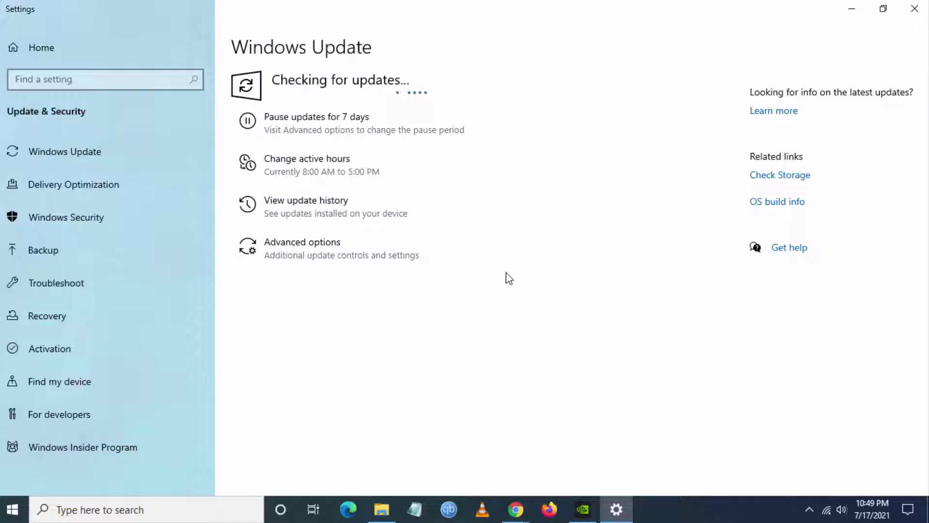